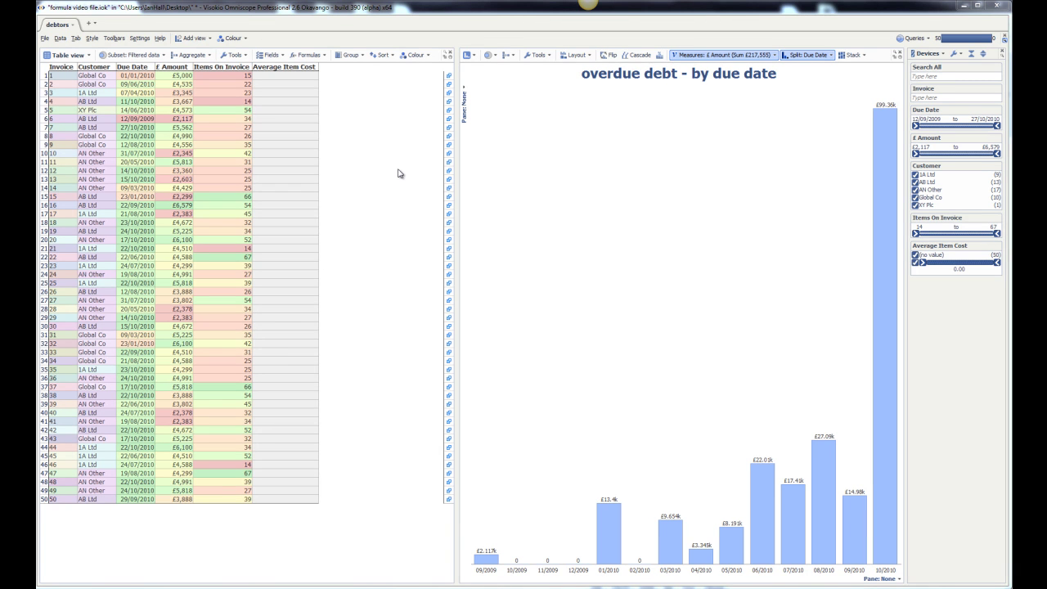
- Convert the Average Item Cost field to a formula field that divides £ Amount by Items On Invoice
right_click(290, 68)
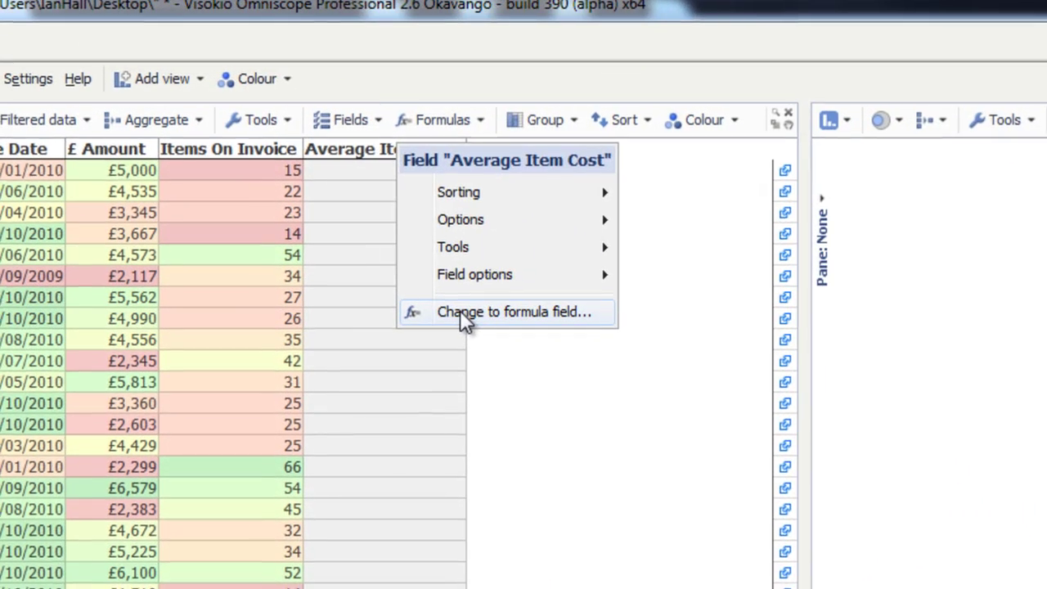
click(461, 314)
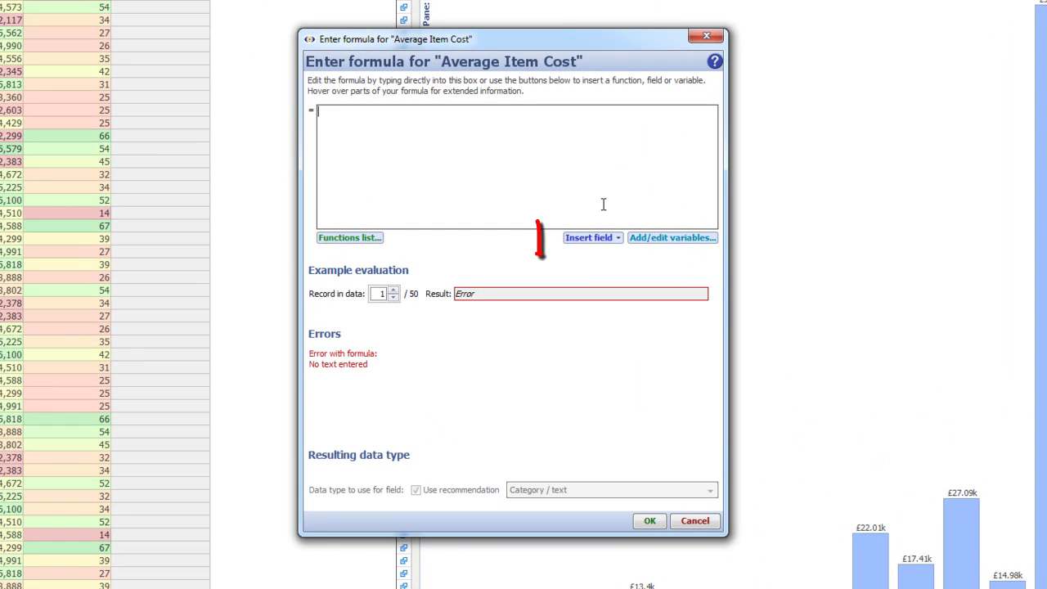
click(615, 239)
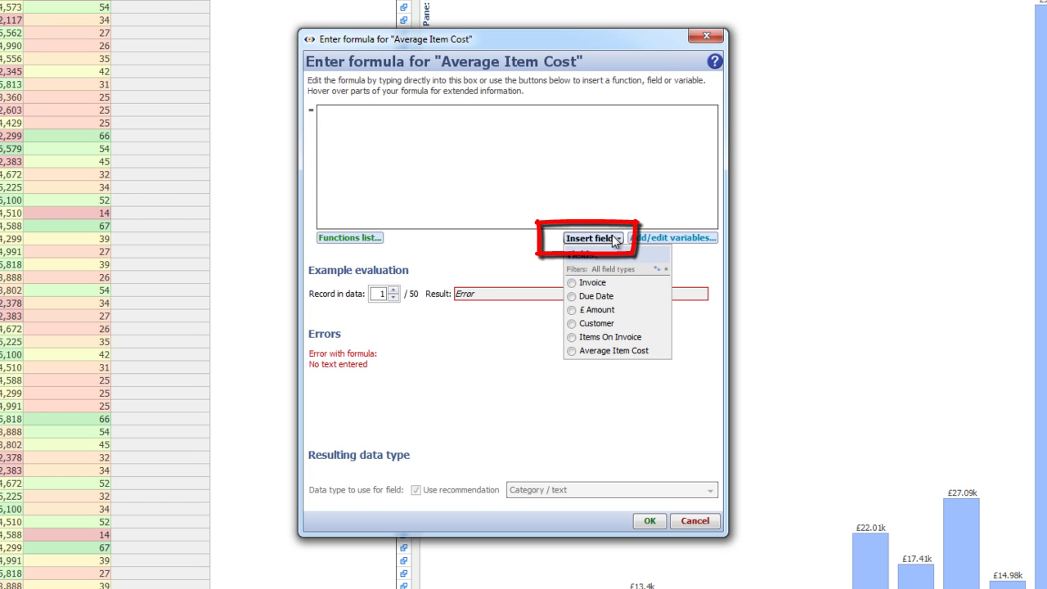
click(601, 311)
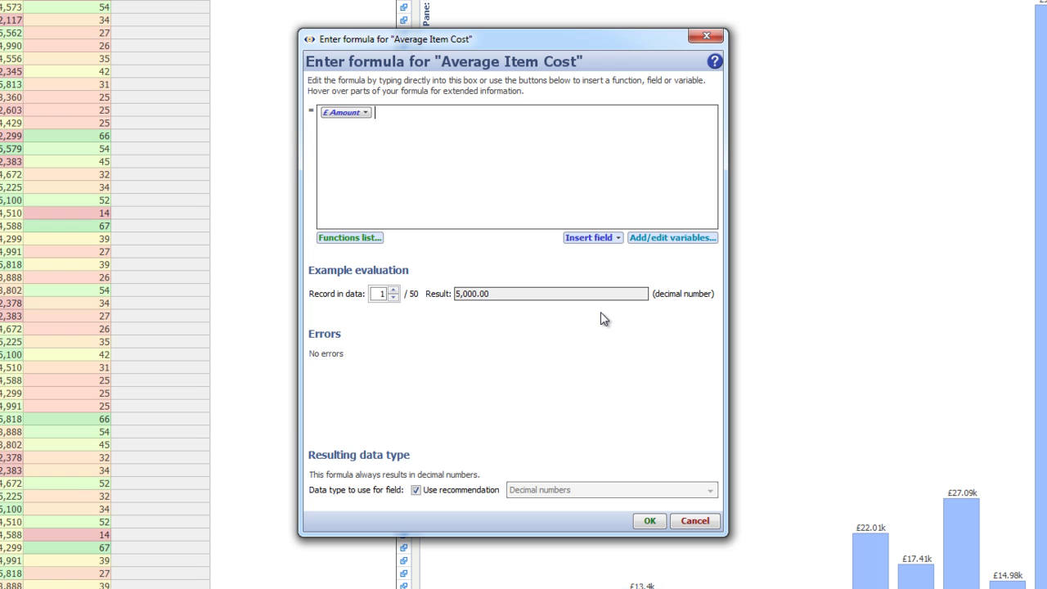
text(/)
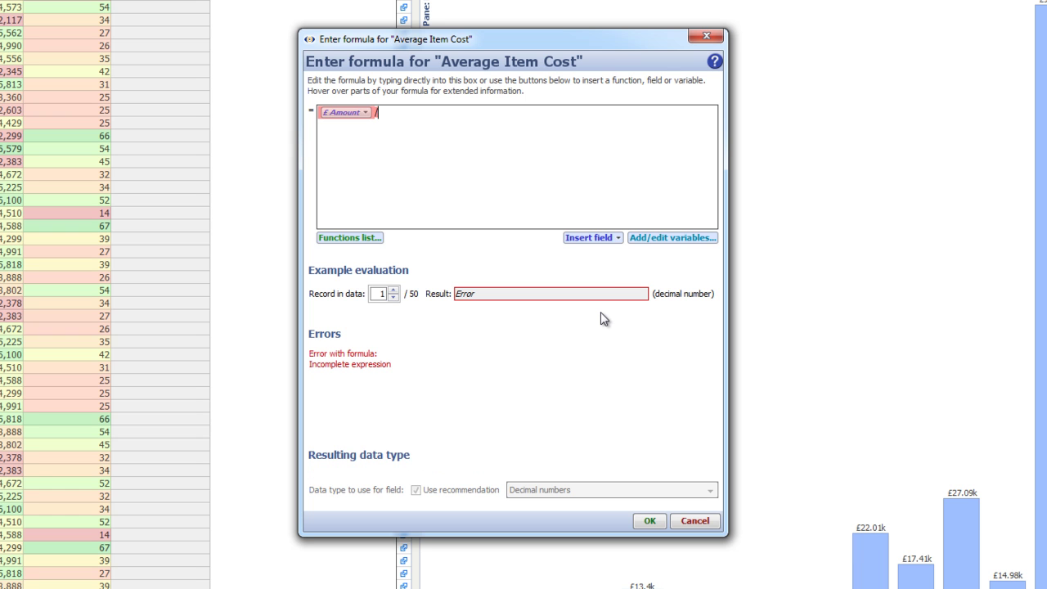
click(615, 238)
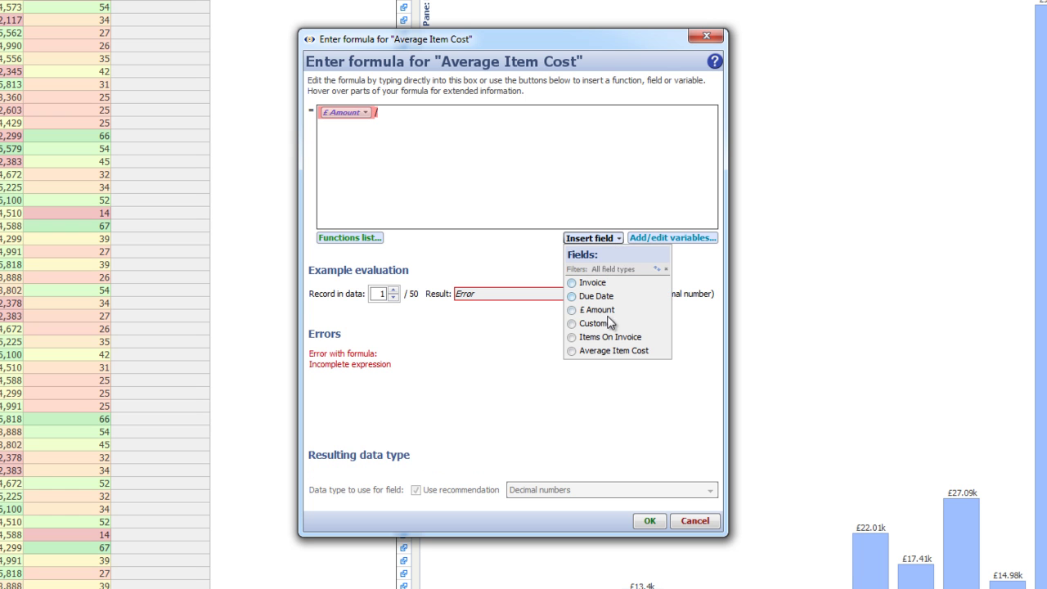
click(610, 337)
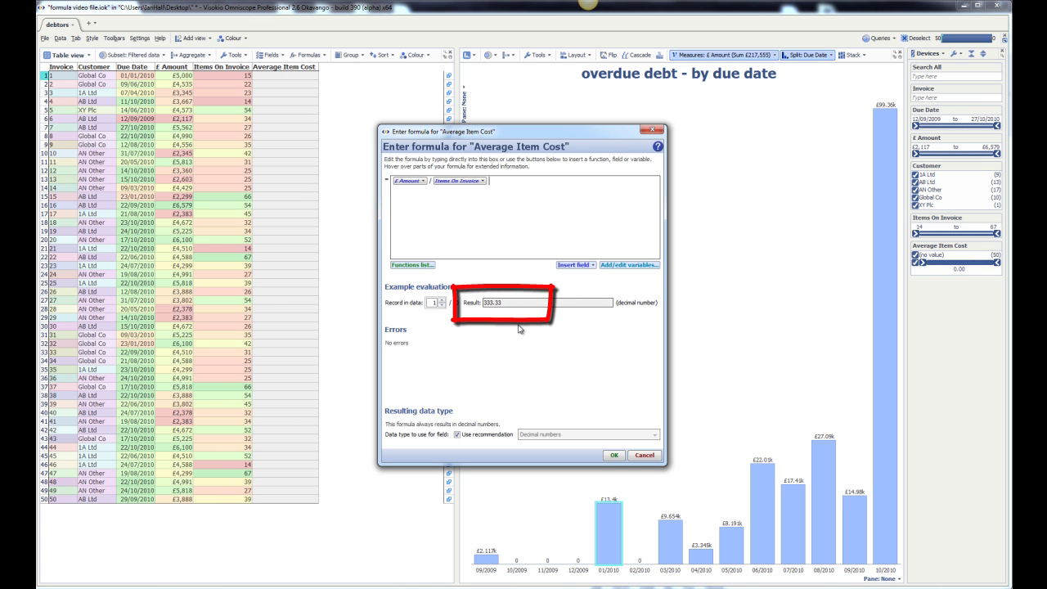
click(615, 457)
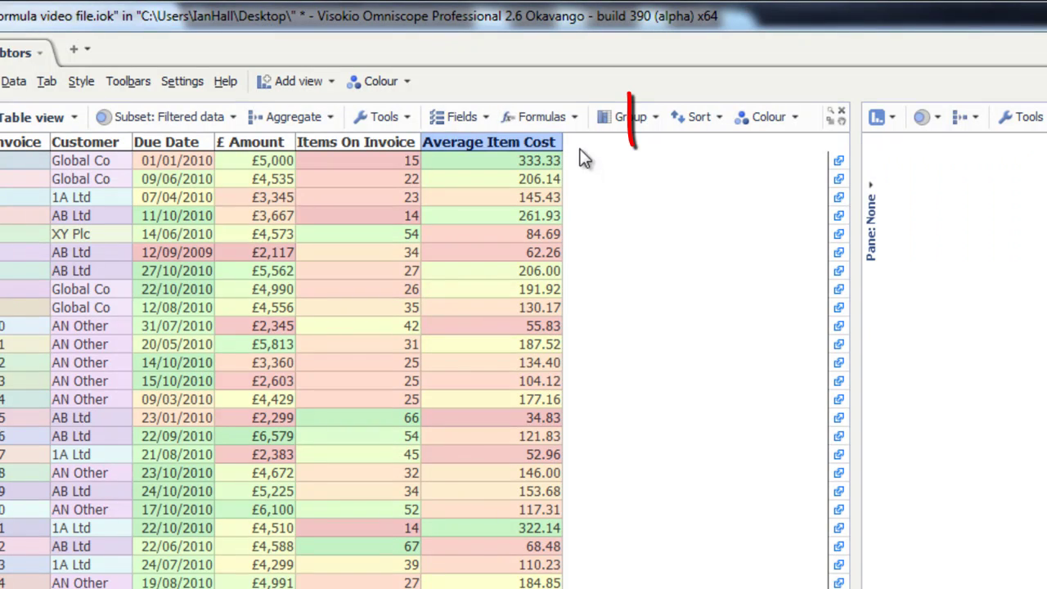
- Add a new formula field named "days overdue"
click(564, 119)
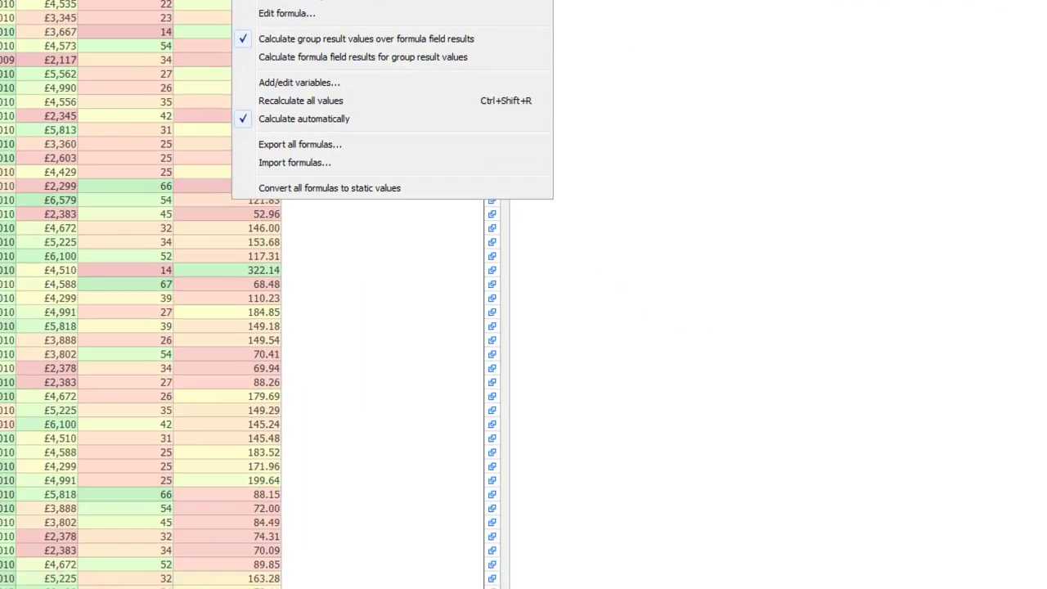
click(437, 70)
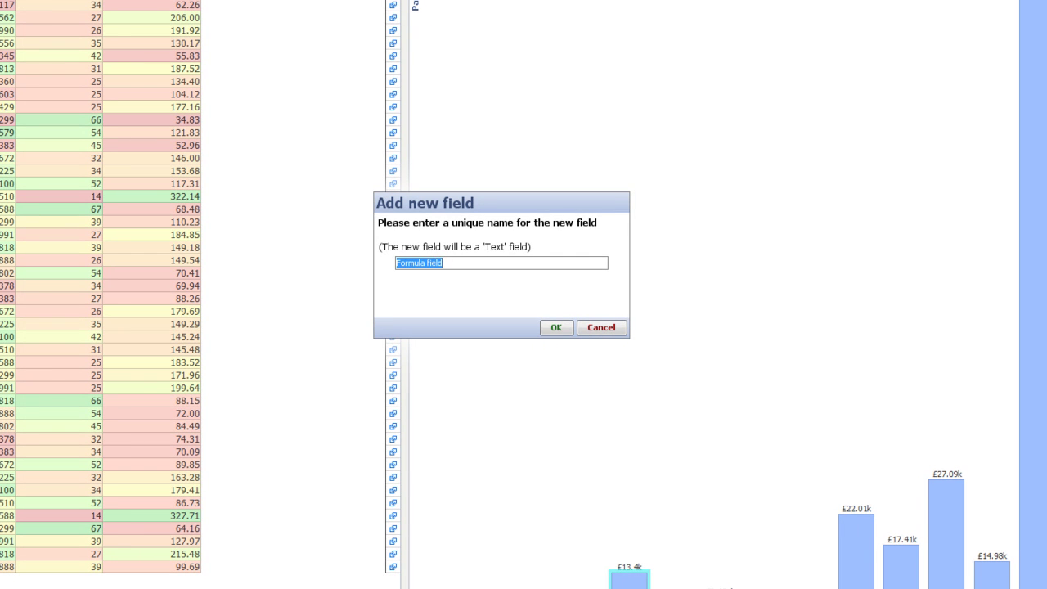
text(days overdue)
key(Return)
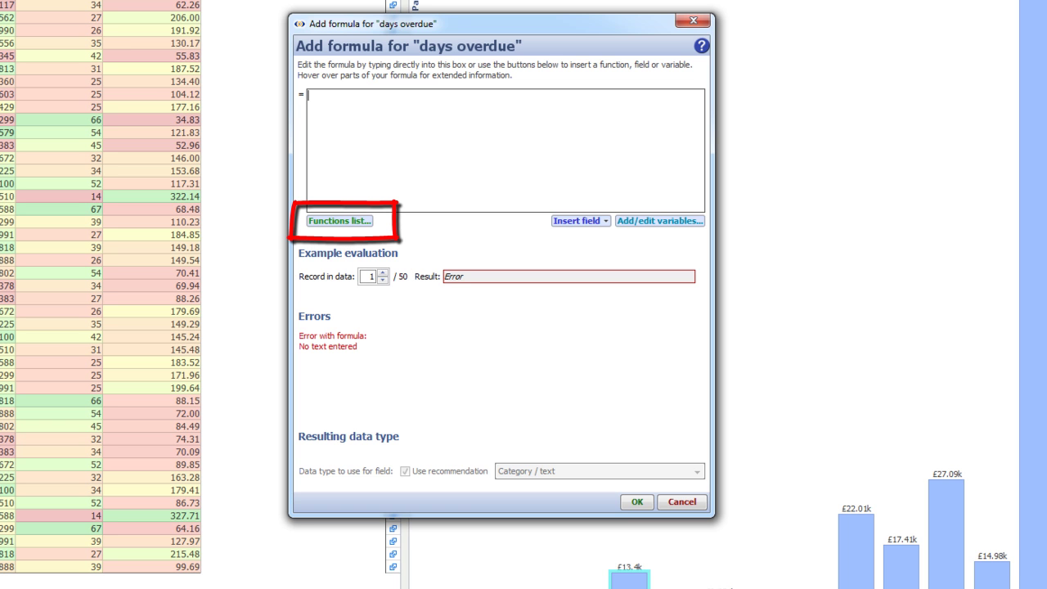
- Insert the DATEDIFF function from the functions list into the days overdue formula
click(358, 222)
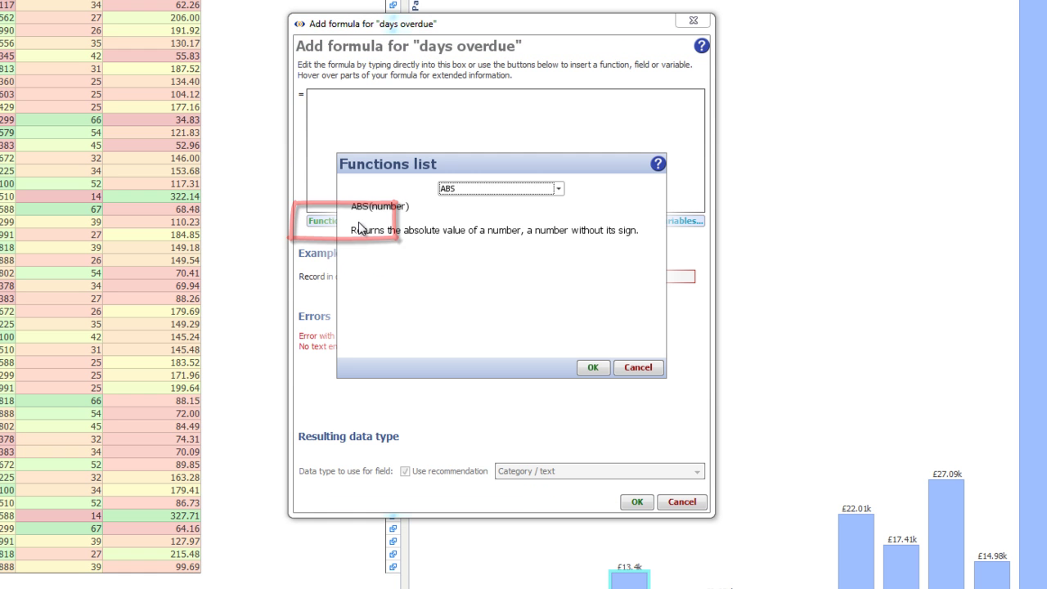
click(558, 191)
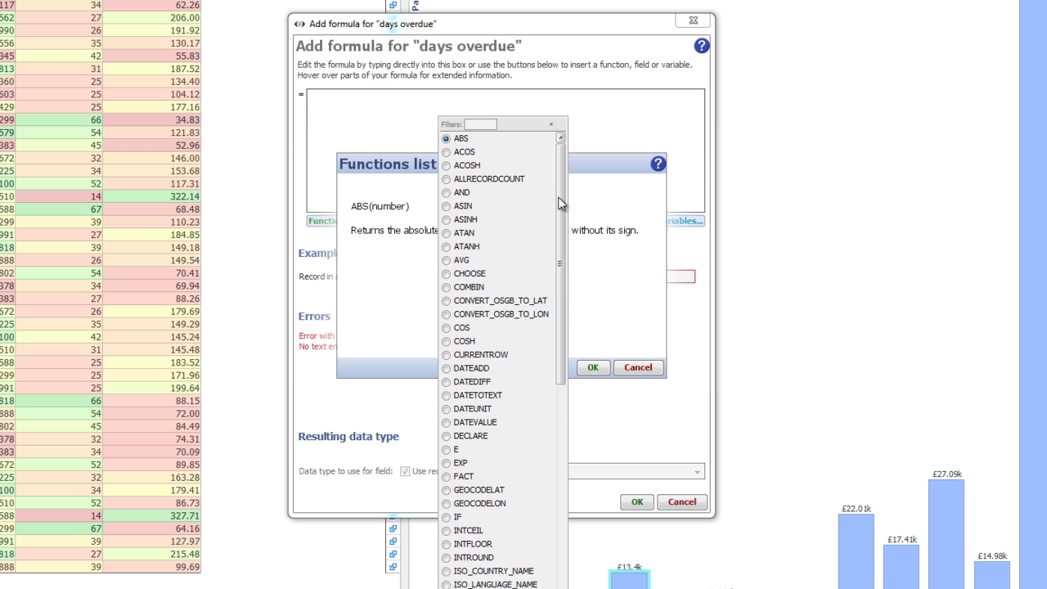
drag(557, 201, 569, 289)
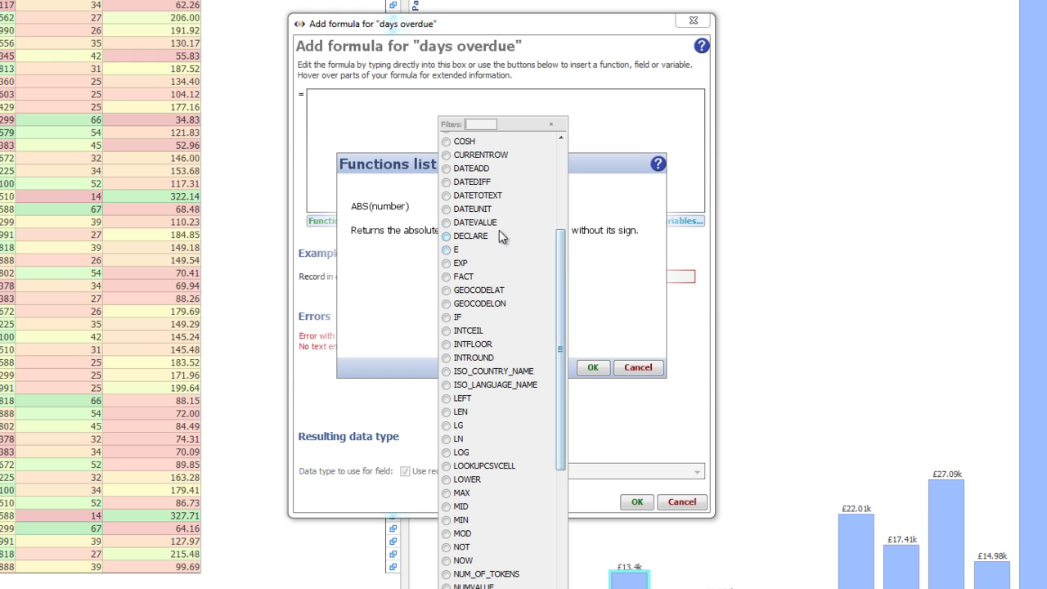
click(471, 181)
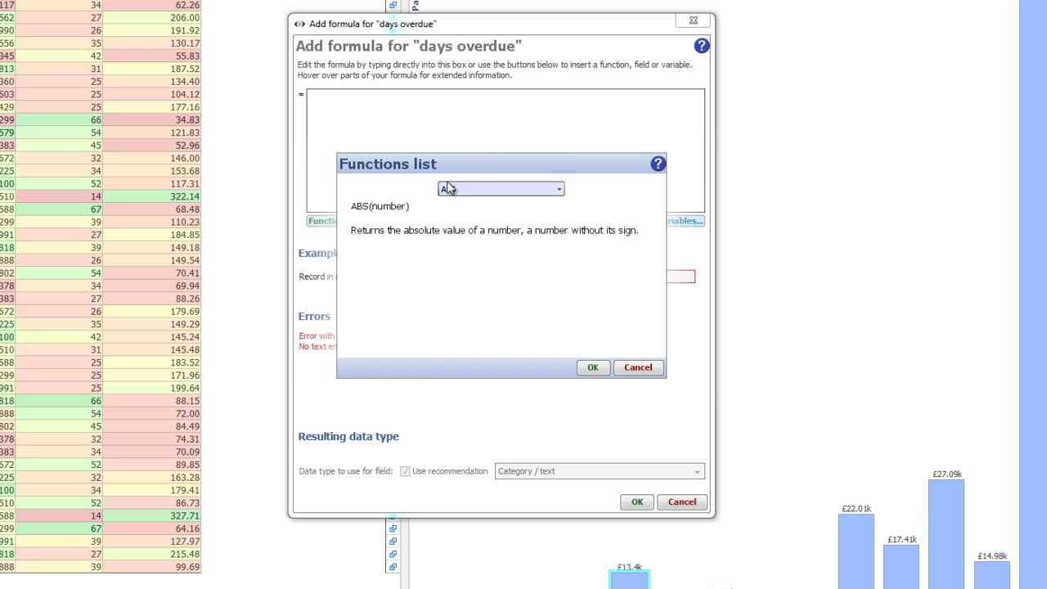
click(593, 367)
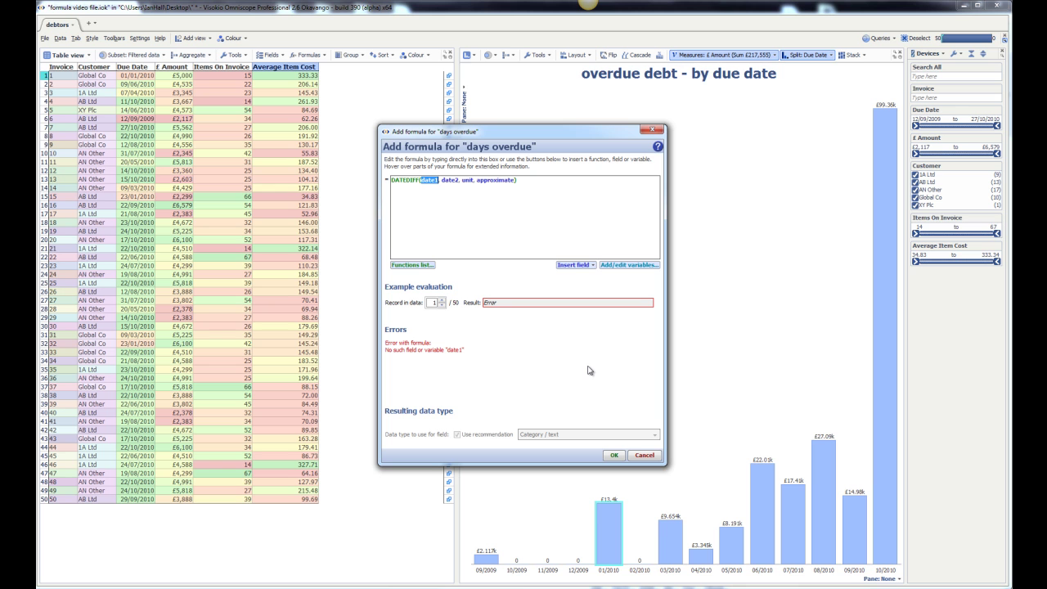
- Complete the DATEDIFF arguments with the Due Date field, TODAY and the unit "day", and apply the formula
click(575, 265)
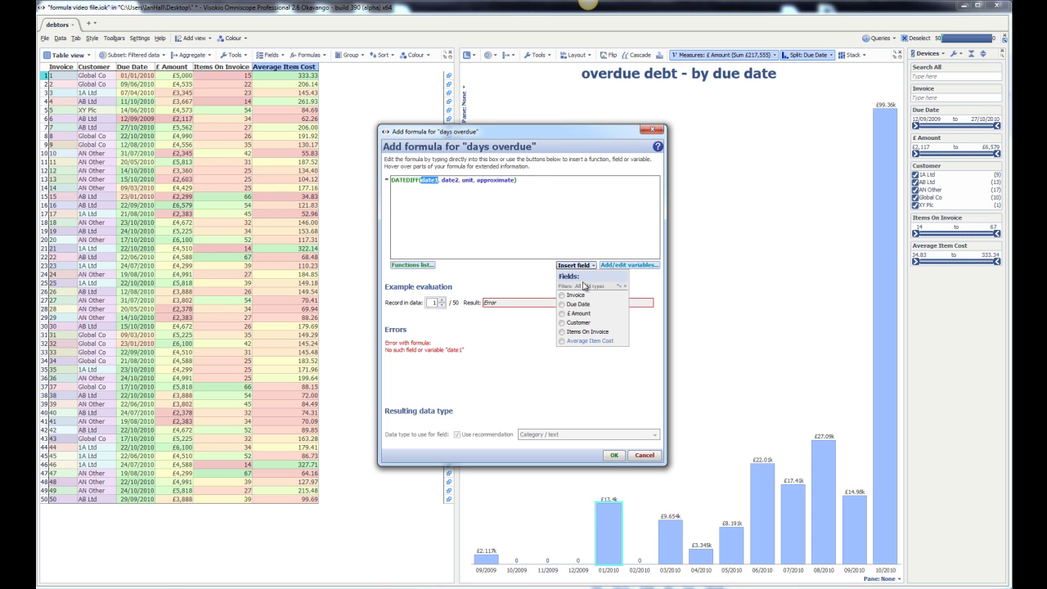
click(575, 305)
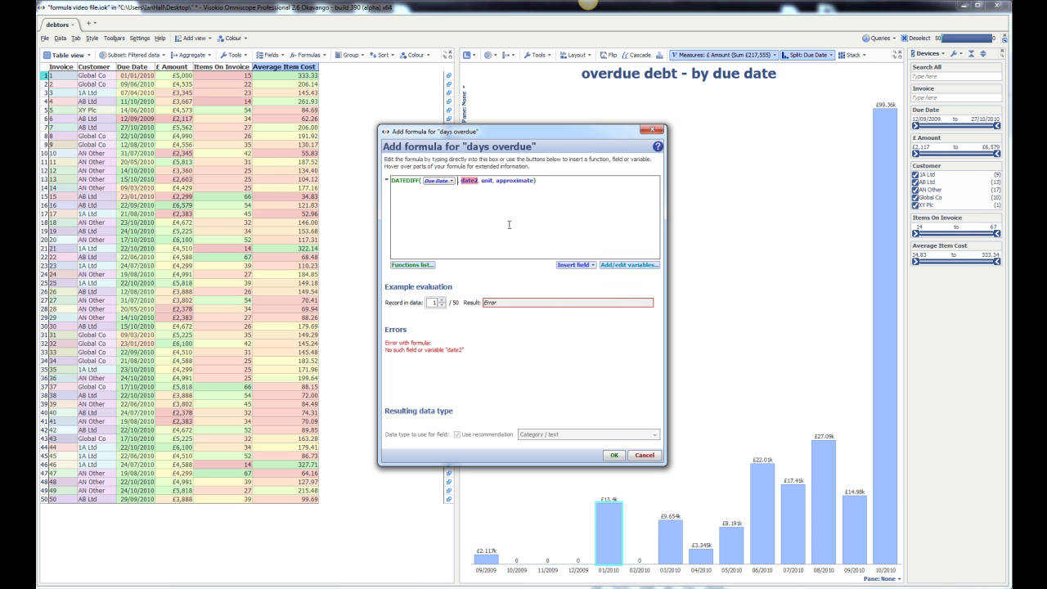
text(TODAY)
key(Tab)
key(Delete)
key(shift+End)
text("day"))
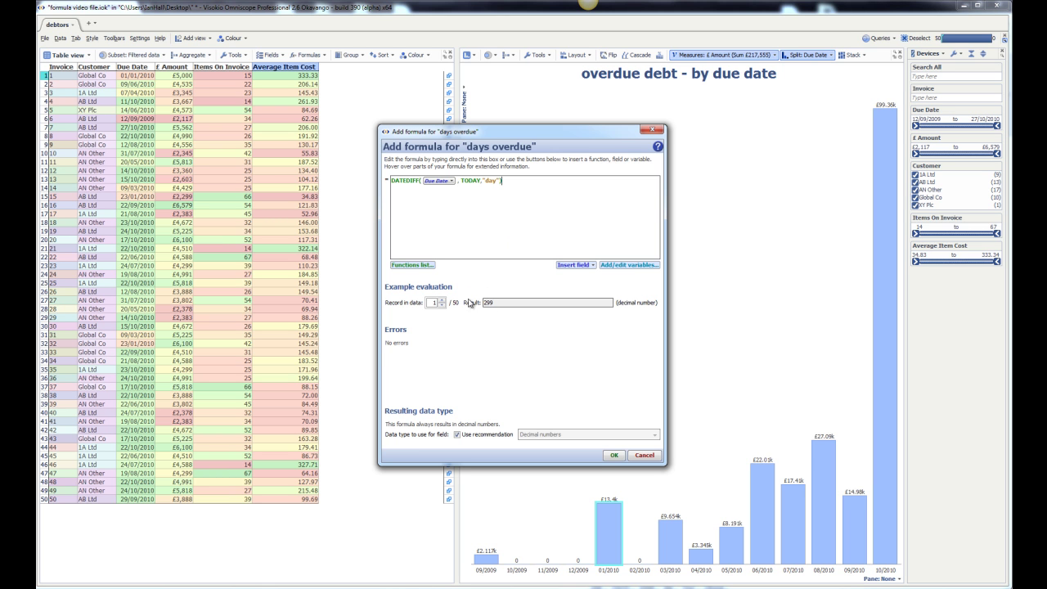
click(614, 455)
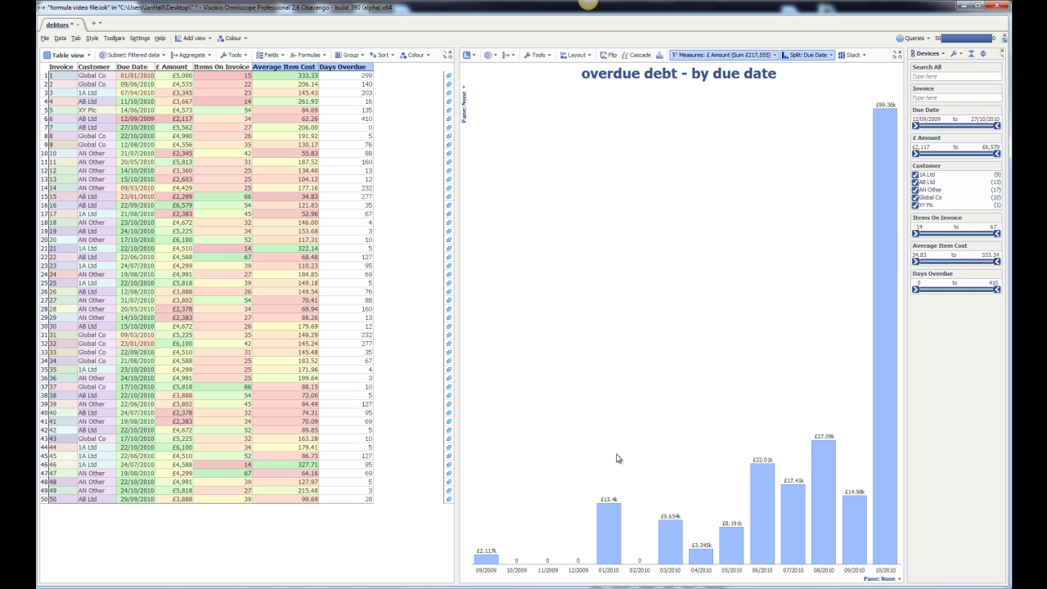
- Add another formula field named "category"
click(323, 59)
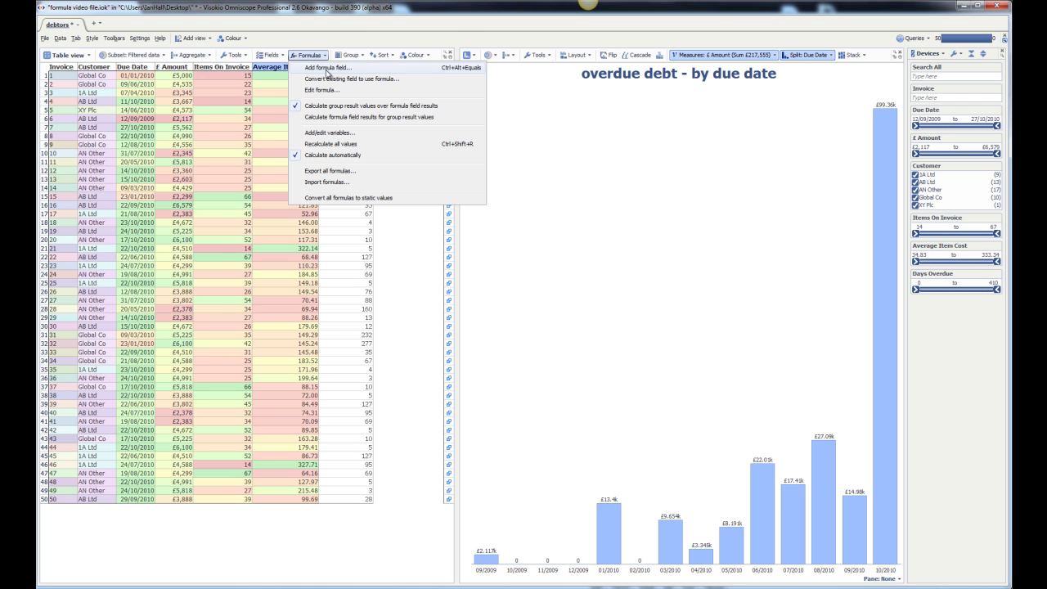
click(327, 74)
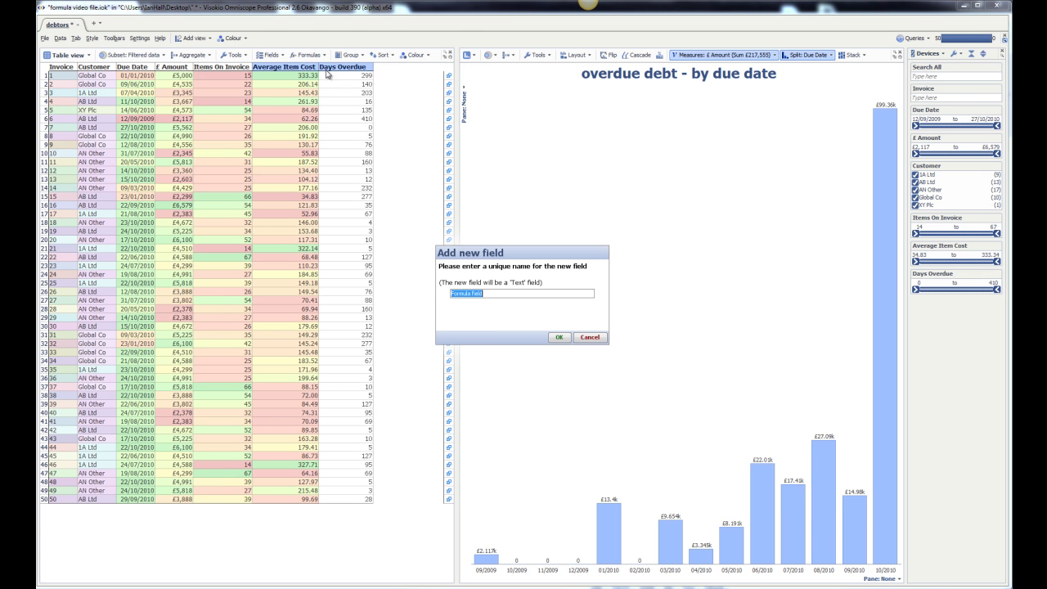
text(category)
key(Return)
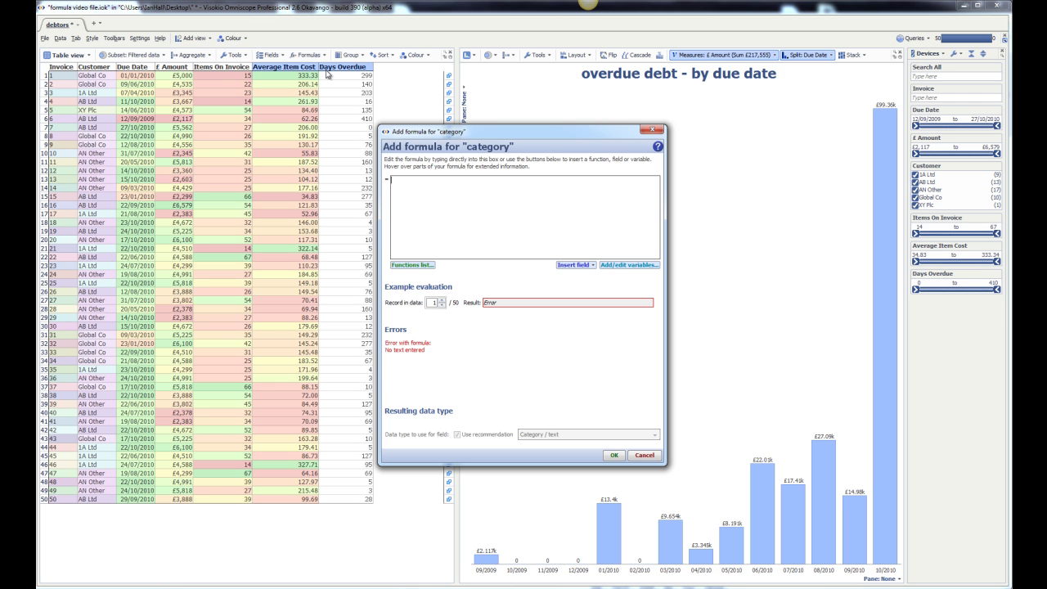
- Define the category formula as IF Days Overdue is <30, "GOOD", otherwise "BAD", and apply it
text(IF()
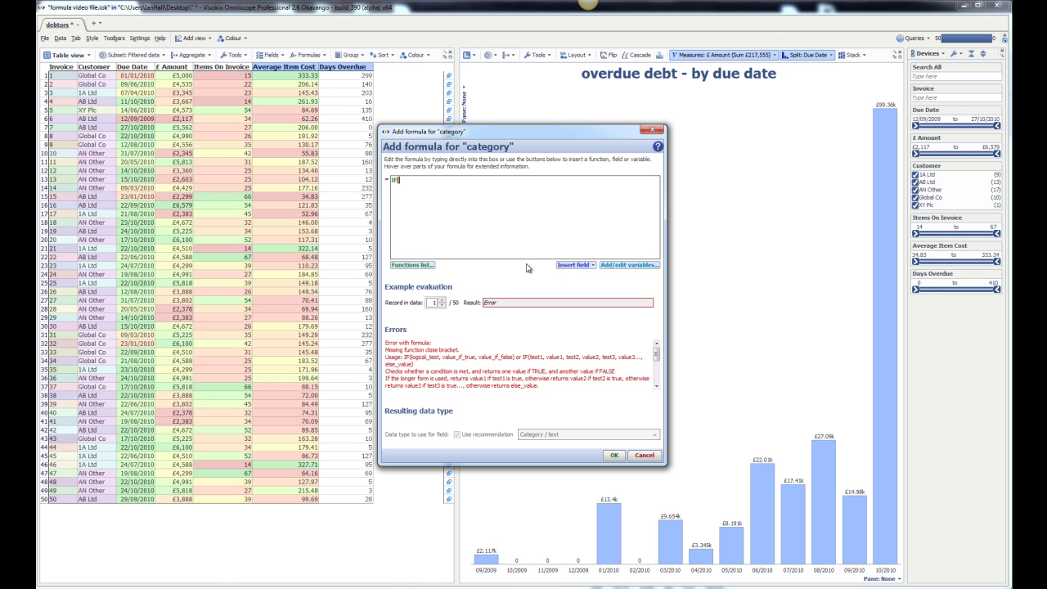
click(581, 265)
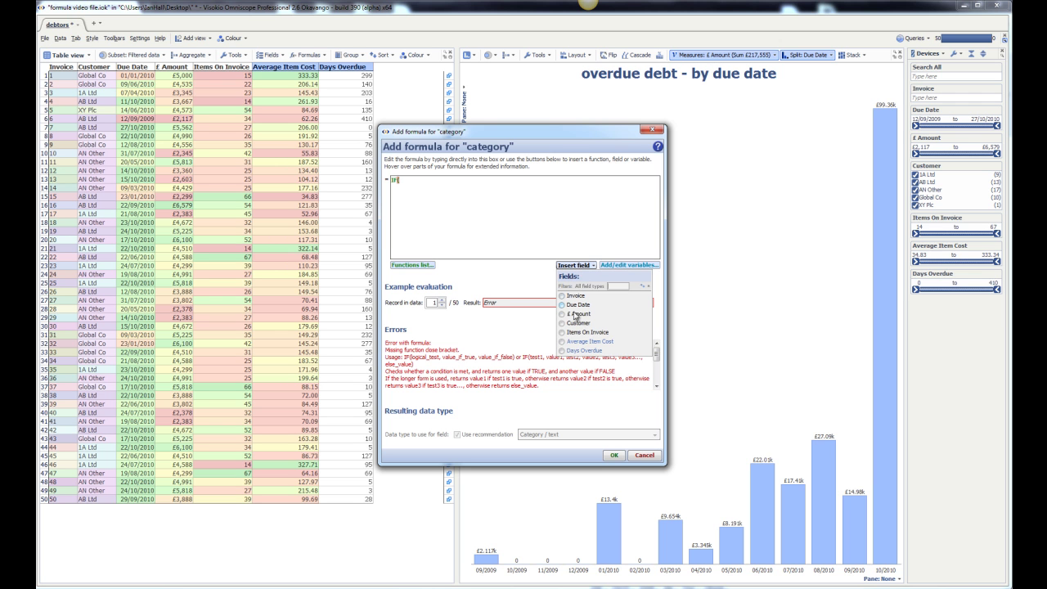
click(580, 351)
text(<30)
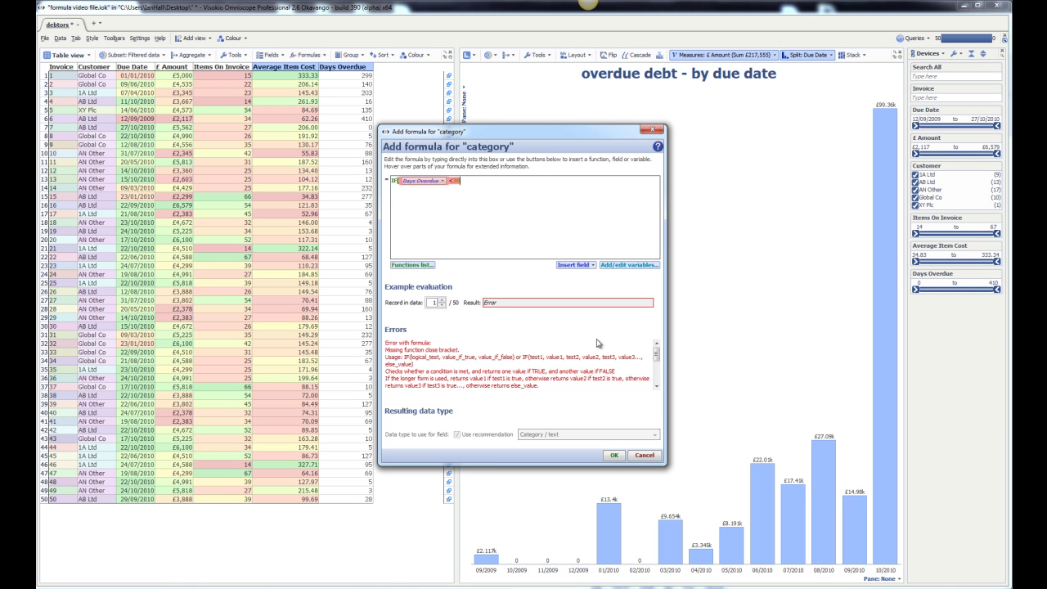
text(,"GOOD","BAD))
key(Left)
text(")
click(614, 455)
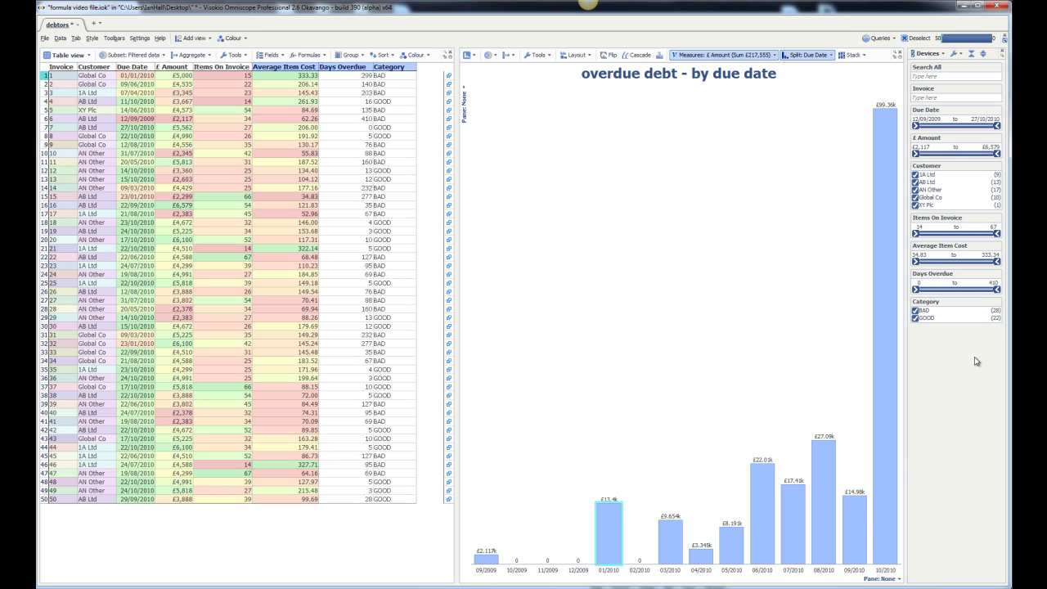
- Try out the Category and Days Overdue filters on the records, and restore both to show all records
click(930, 317)
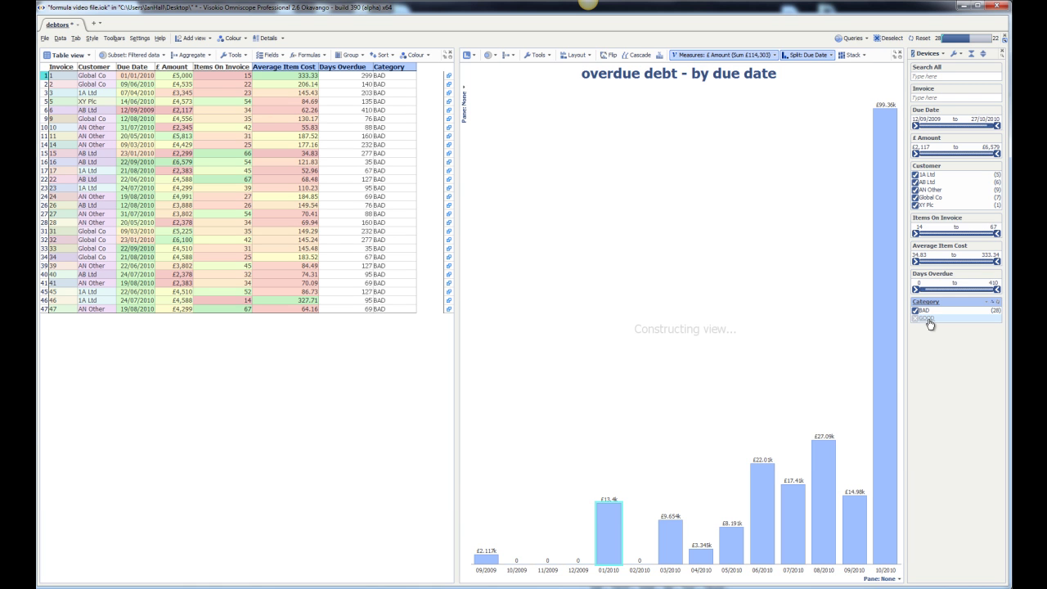
click(927, 319)
click(916, 311)
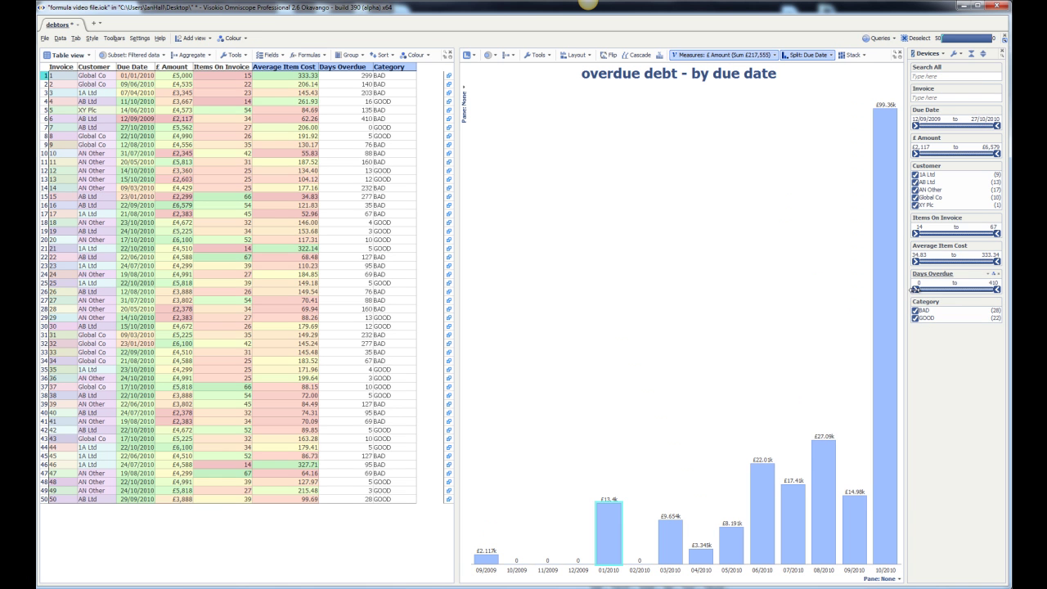
drag(913, 289, 956, 289)
click(997, 273)
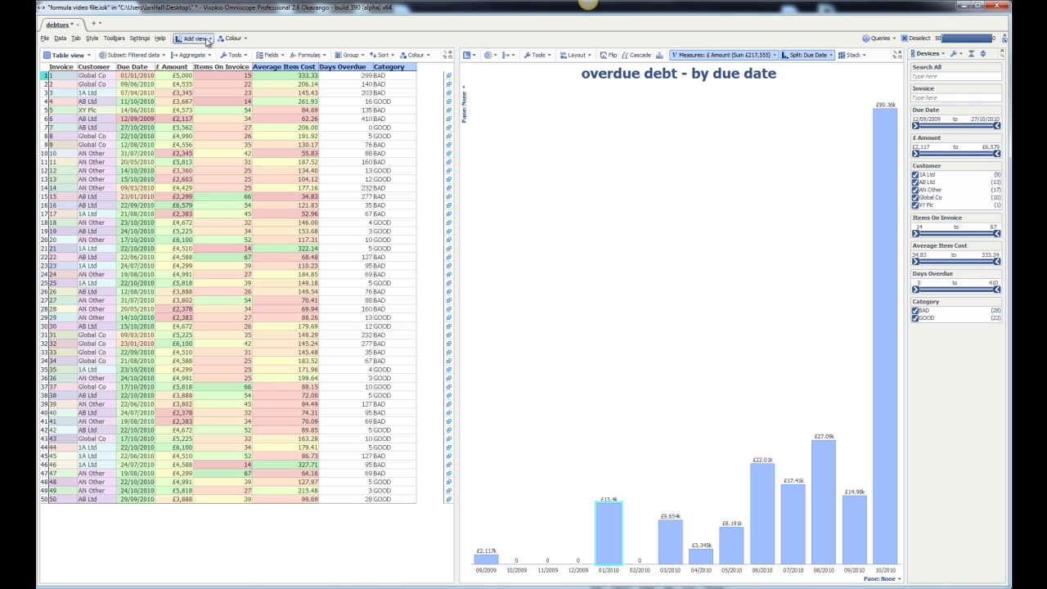
- Add a pie view above the overdue debt bar chart
click(209, 41)
drag(182, 81, 625, 78)
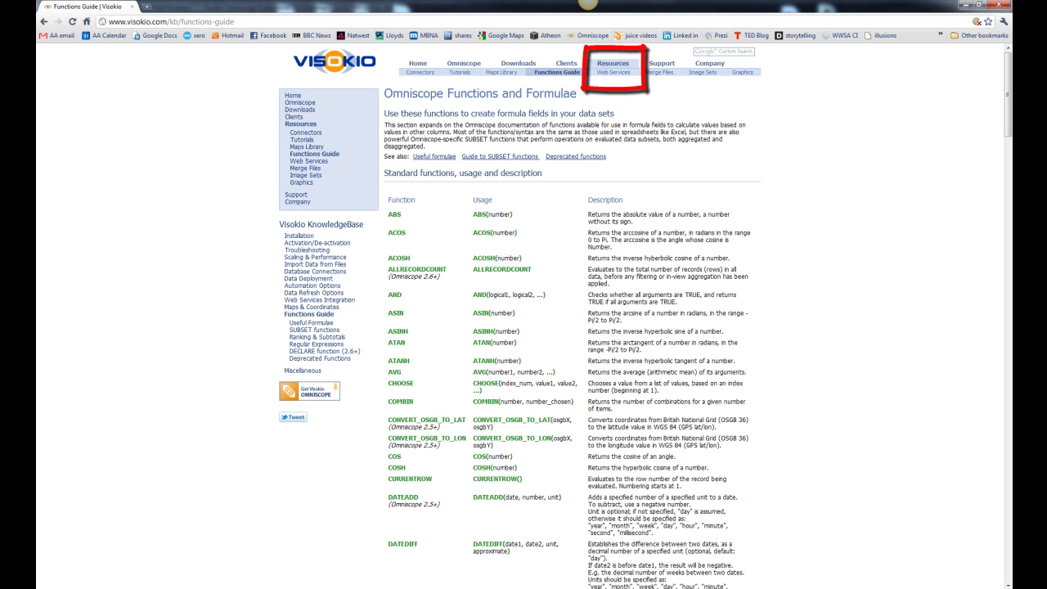
- Examine the Omniscope Functions and Formulae guide in the browser and switch back to Omniscope
mouse_move(1009, 123)
mouse_down()
mouse_move(1011, 397)
mouse_move(1012, 119)
mouse_up()
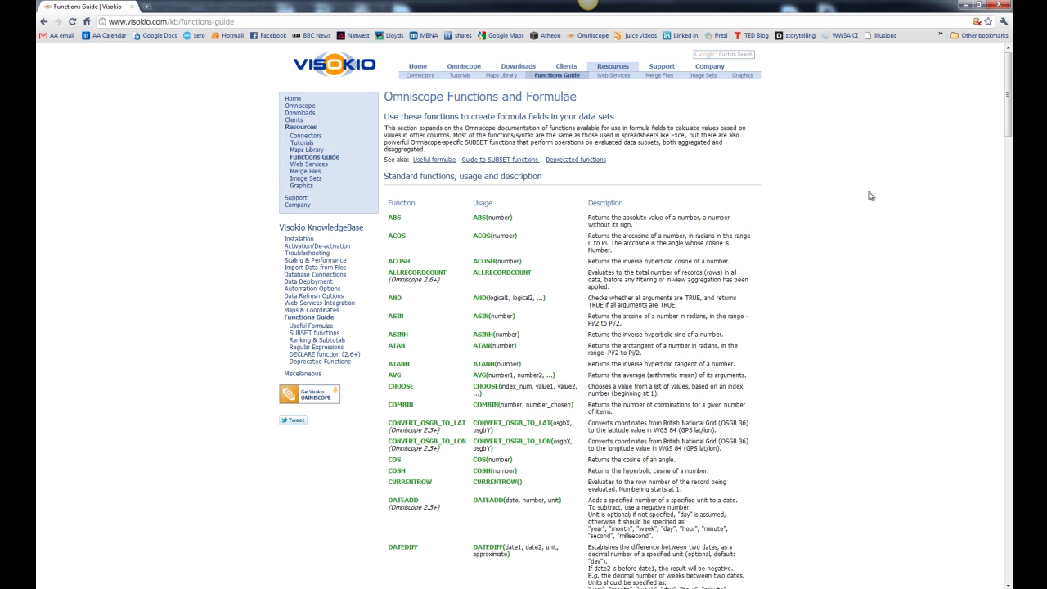
click(464, 585)
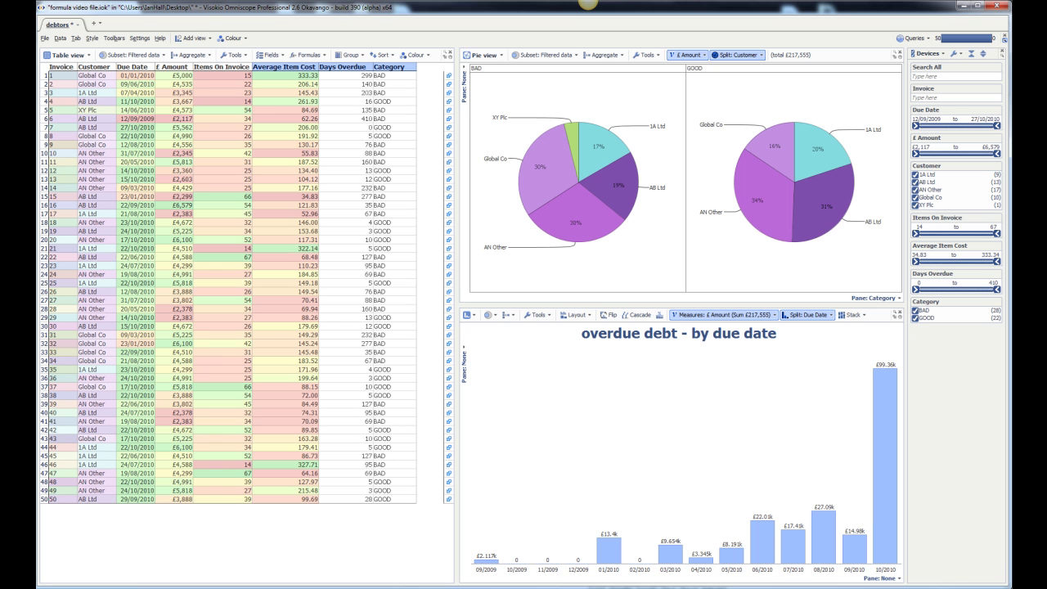